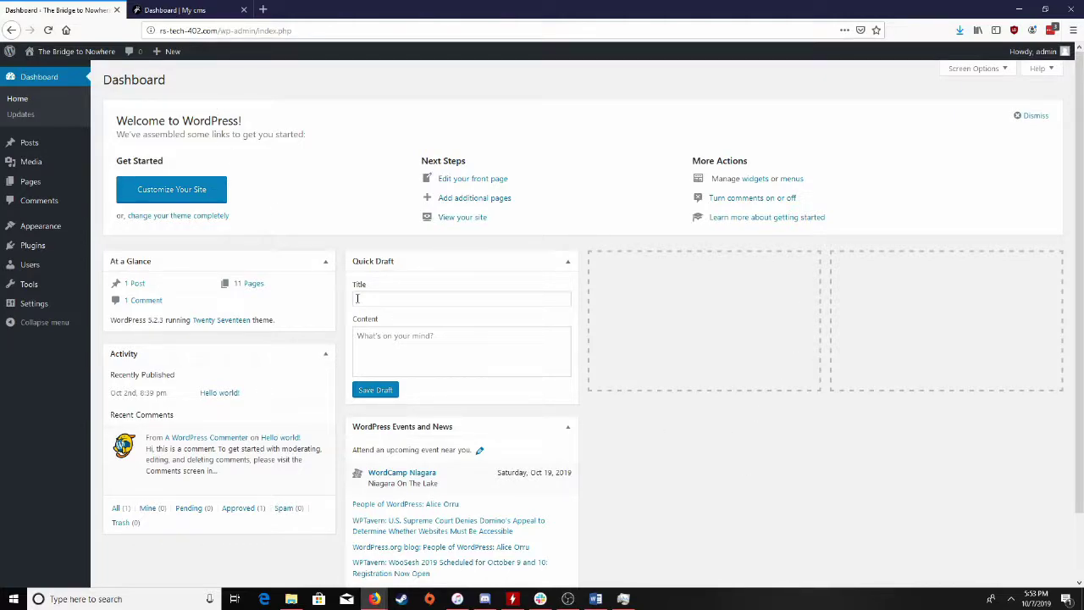
- Check the Local Business theme's details in WordPress's installed Themes list
{"action": "left_click", "coordinate": [146, 13]}
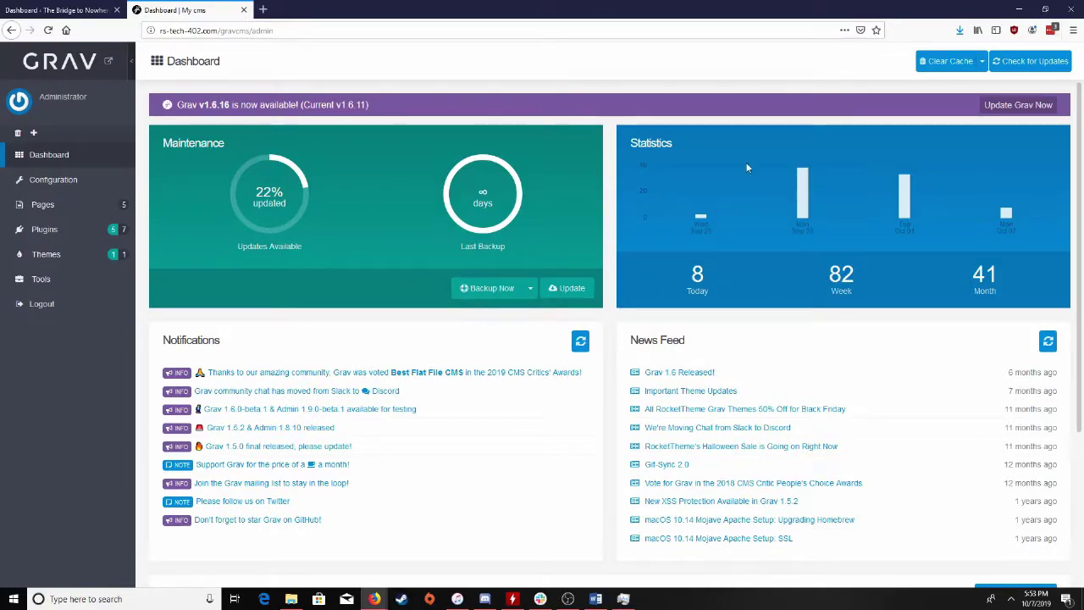
{"action": "left_click", "coordinate": [60, 9]}
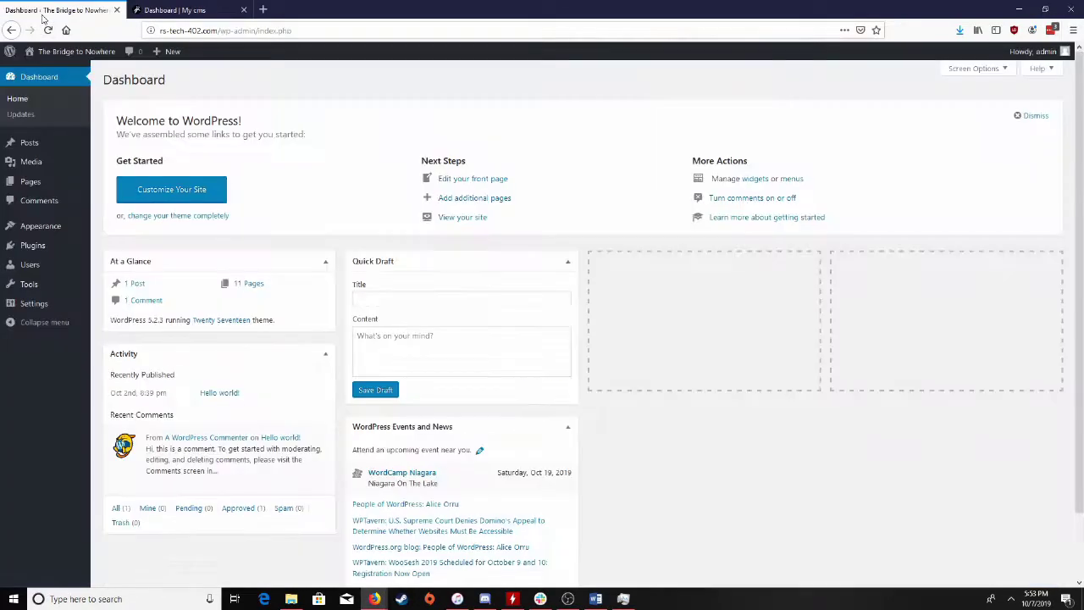
{"action": "mouse_move", "coordinate": [61, 234]}
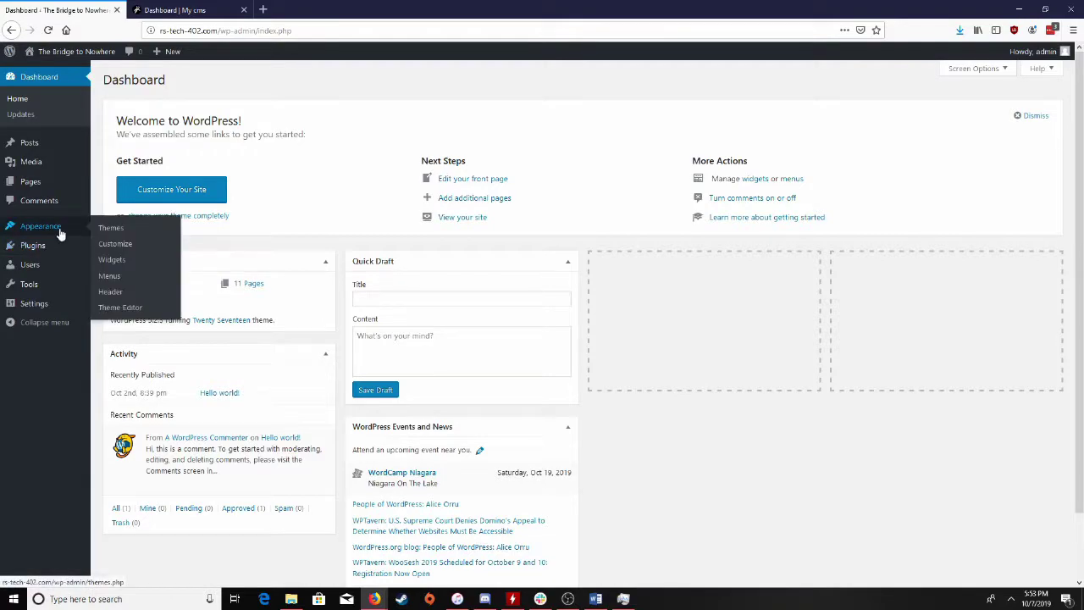
{"action": "left_click", "coordinate": [111, 230]}
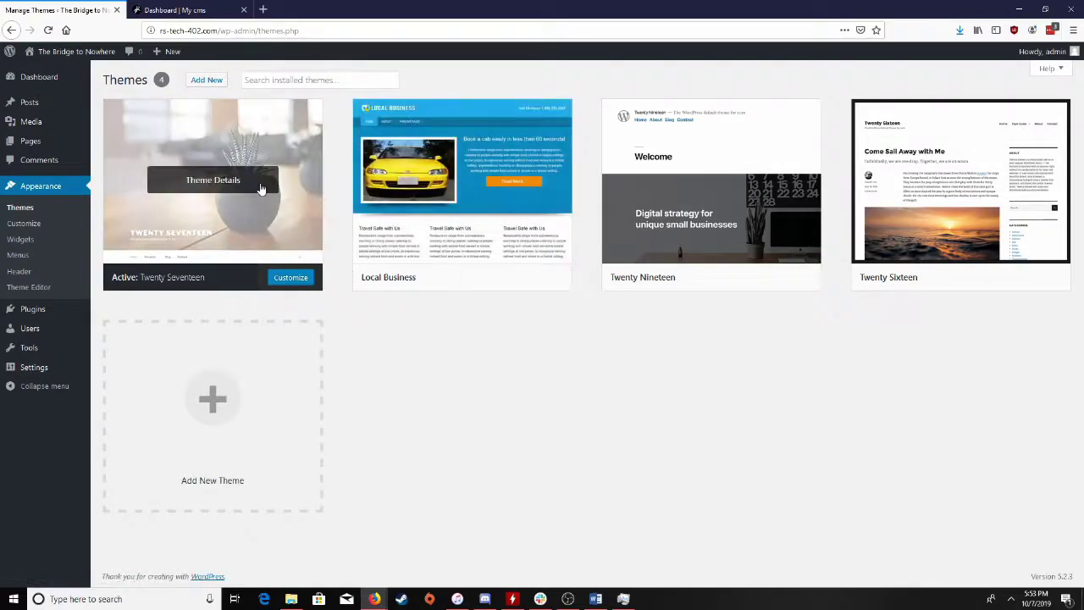
{"action": "left_click", "coordinate": [451, 177]}
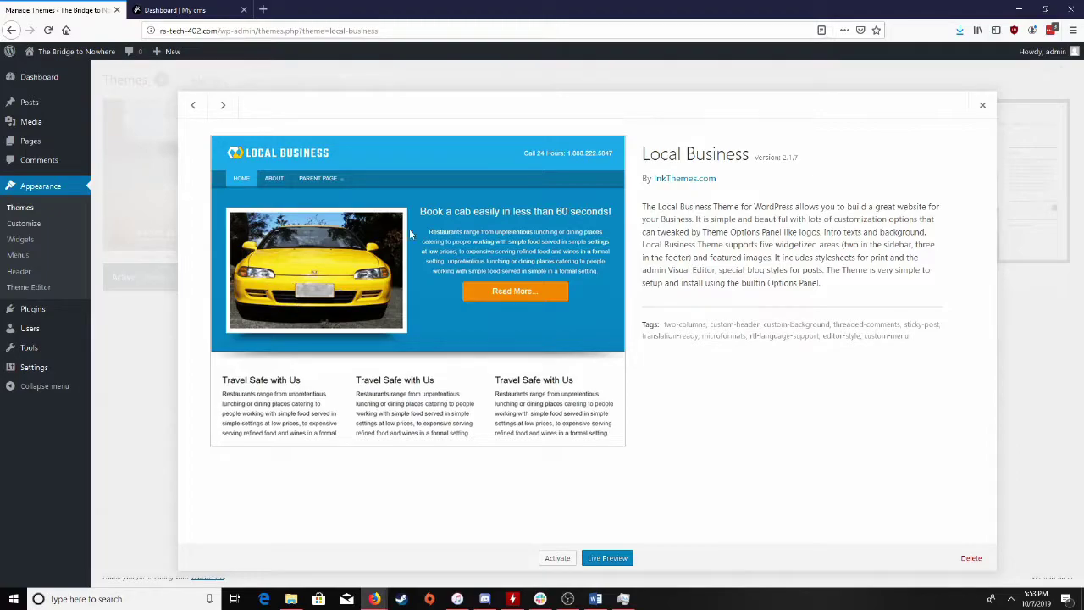
{"action": "left_click", "coordinate": [157, 457]}
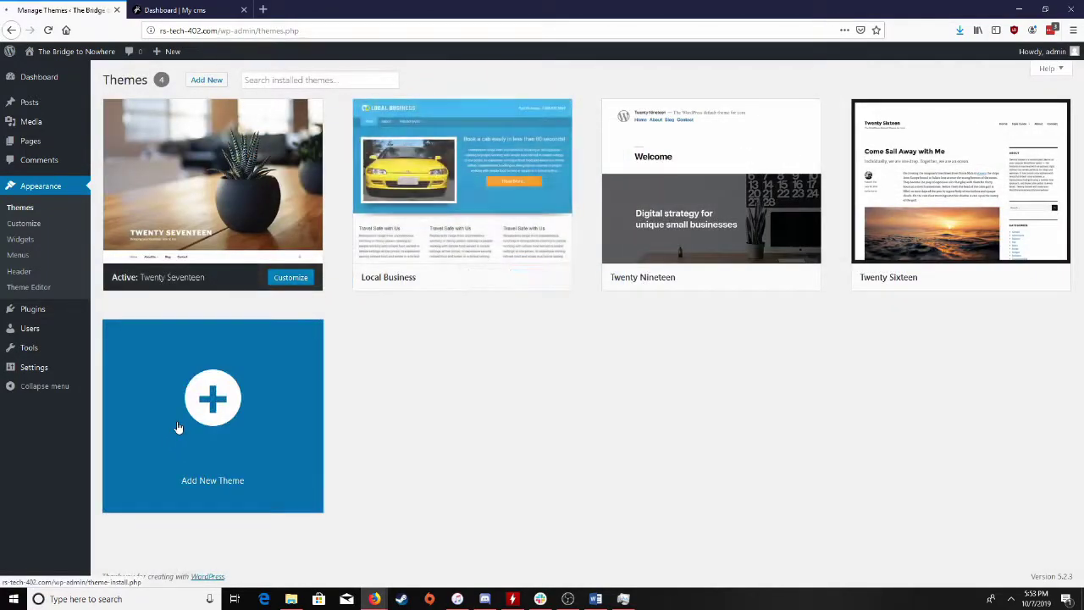
- Browse the featured themes available to install, such as Shree Clean and Brasserie
{"action": "left_click", "coordinate": [176, 433]}
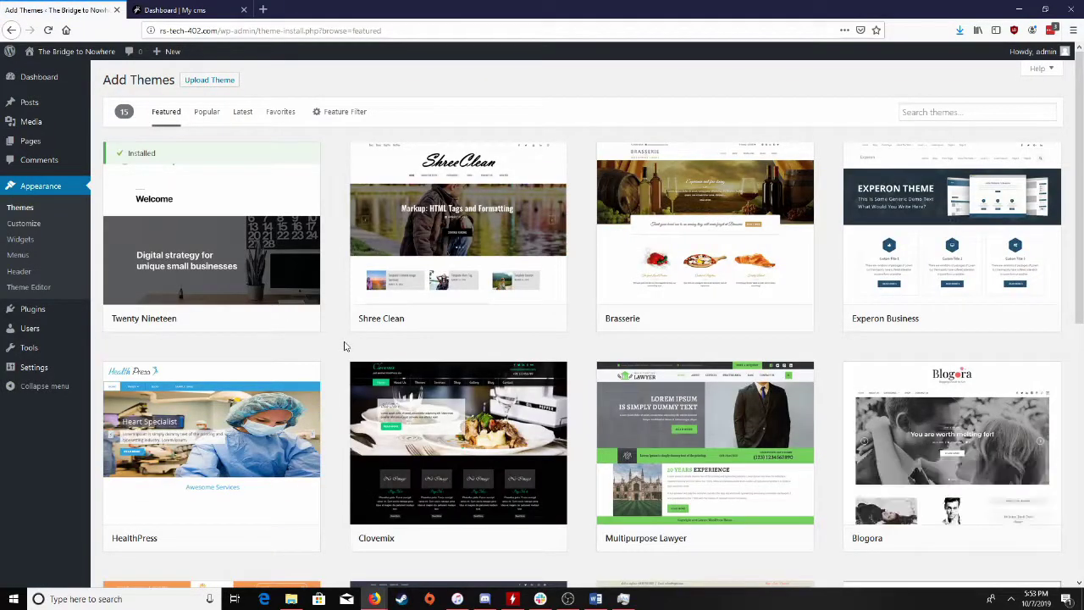
{"action": "scroll", "coordinate": [345, 348], "scroll_direction": "down", "scroll_amount": 5}
{"action": "scroll", "coordinate": [345, 346], "scroll_direction": "down", "scroll_amount": 2}
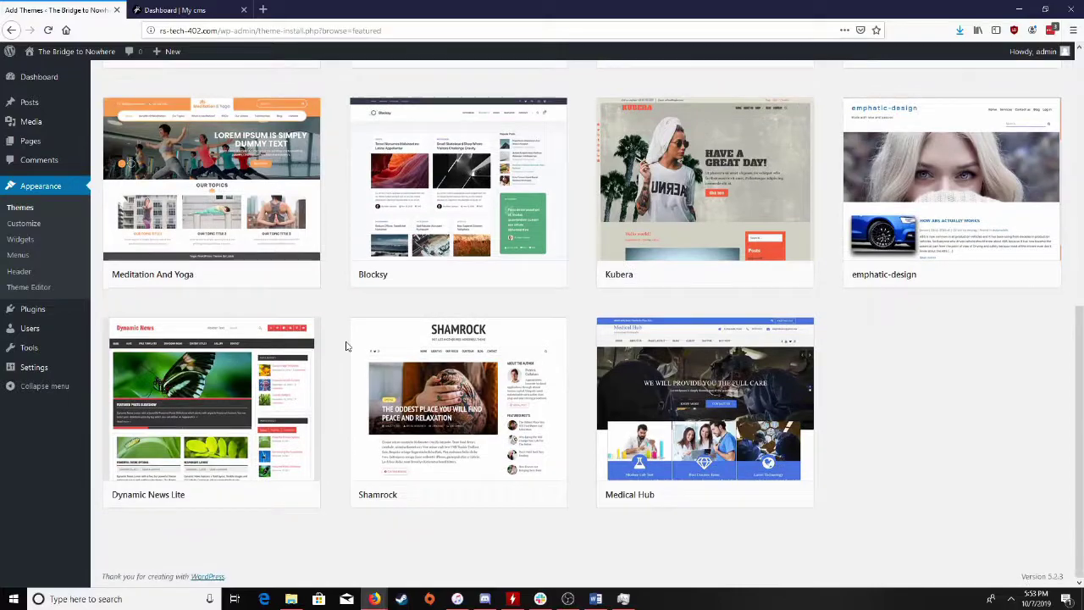
{"action": "scroll", "coordinate": [345, 346], "scroll_direction": "up", "scroll_amount": 6}
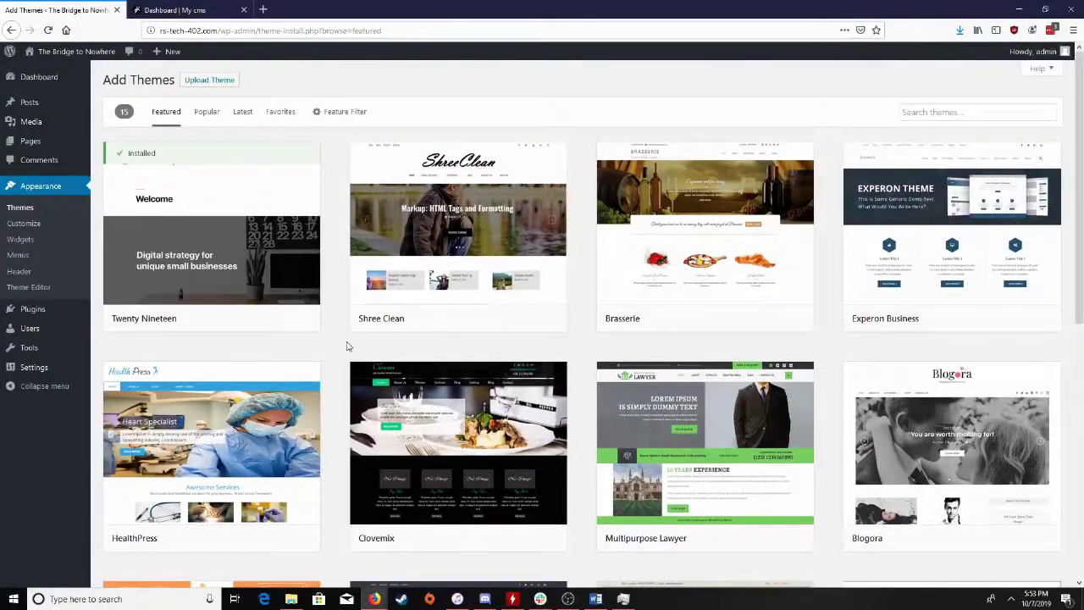
- Visit the live Bridge to Nowhere site and scroll through its home page
{"action": "left_click", "coordinate": [72, 55]}
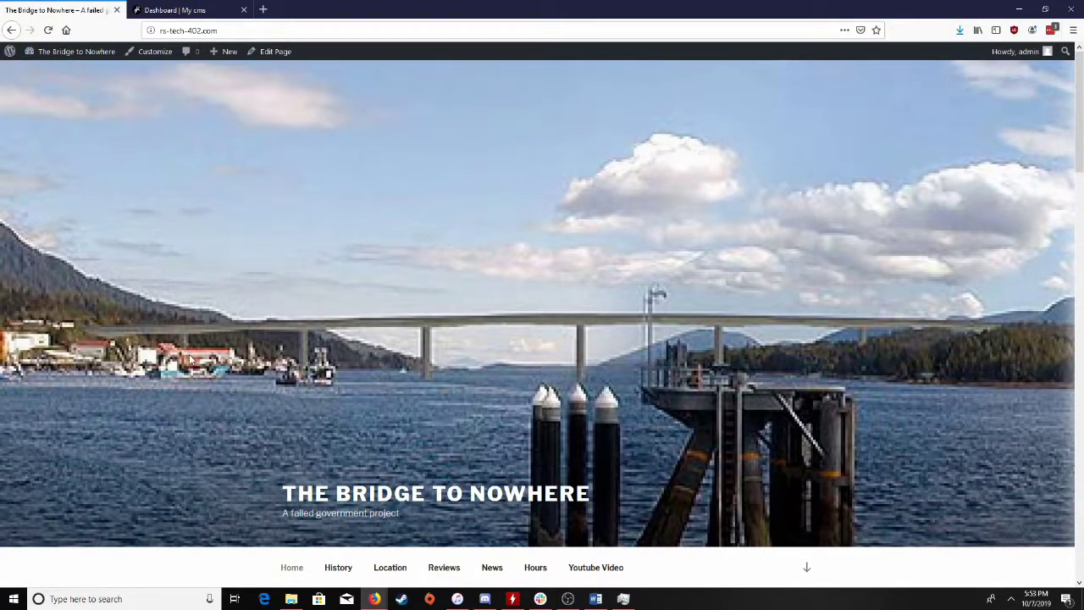
{"action": "scroll", "coordinate": [188, 354], "scroll_direction": "down", "scroll_amount": 1}
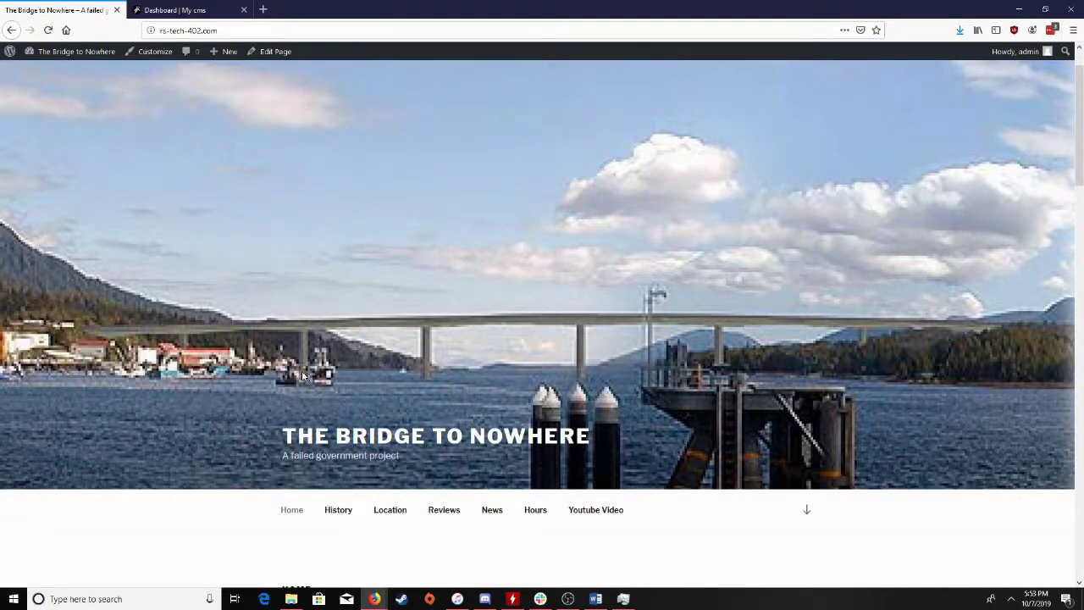
{"action": "scroll", "coordinate": [254, 398], "scroll_direction": "down", "scroll_amount": 1}
{"action": "scroll", "coordinate": [245, 407], "scroll_direction": "down", "scroll_amount": 3}
{"action": "scroll", "coordinate": [245, 407], "scroll_direction": "down", "scroll_amount": 2}
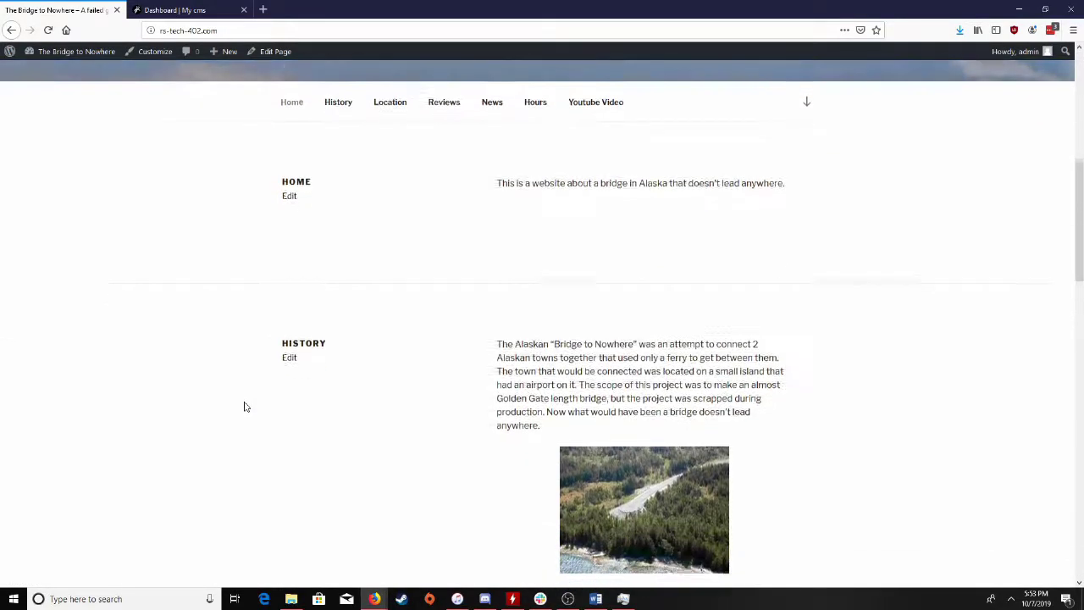
{"action": "scroll", "coordinate": [418, 324], "scroll_direction": "down", "scroll_amount": 1}
{"action": "scroll", "coordinate": [419, 323], "scroll_direction": "down", "scroll_amount": 10}
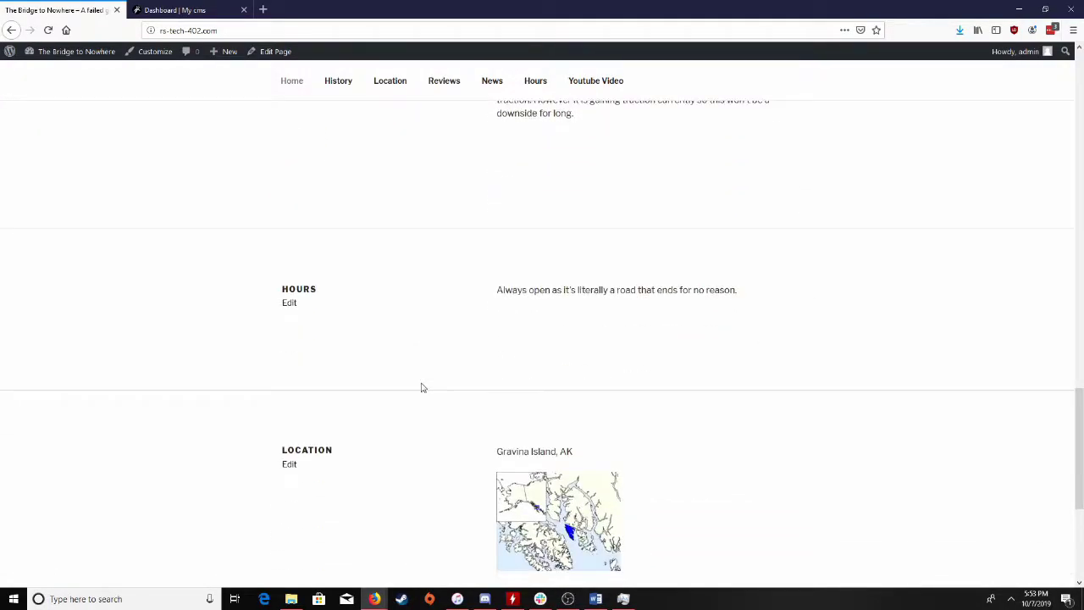
{"action": "scroll", "coordinate": [419, 383], "scroll_direction": "up", "scroll_amount": 15}
{"action": "scroll", "coordinate": [344, 496], "scroll_direction": "down", "scroll_amount": 3}
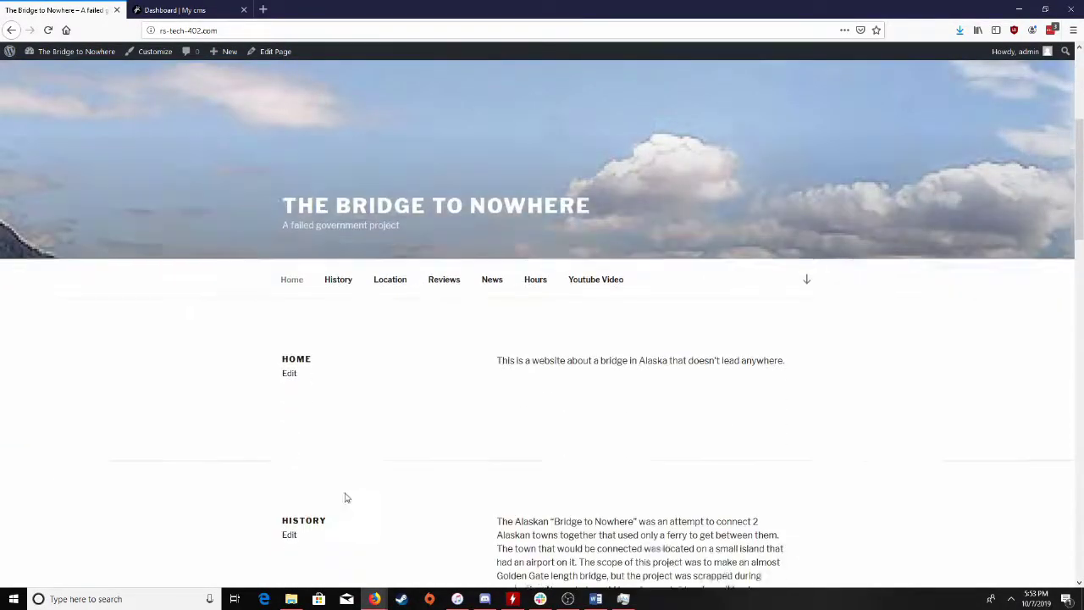
- Go through the Location, Hours and Youtube Video pages, then edit Youtube Video
{"action": "left_click", "coordinate": [390, 222]}
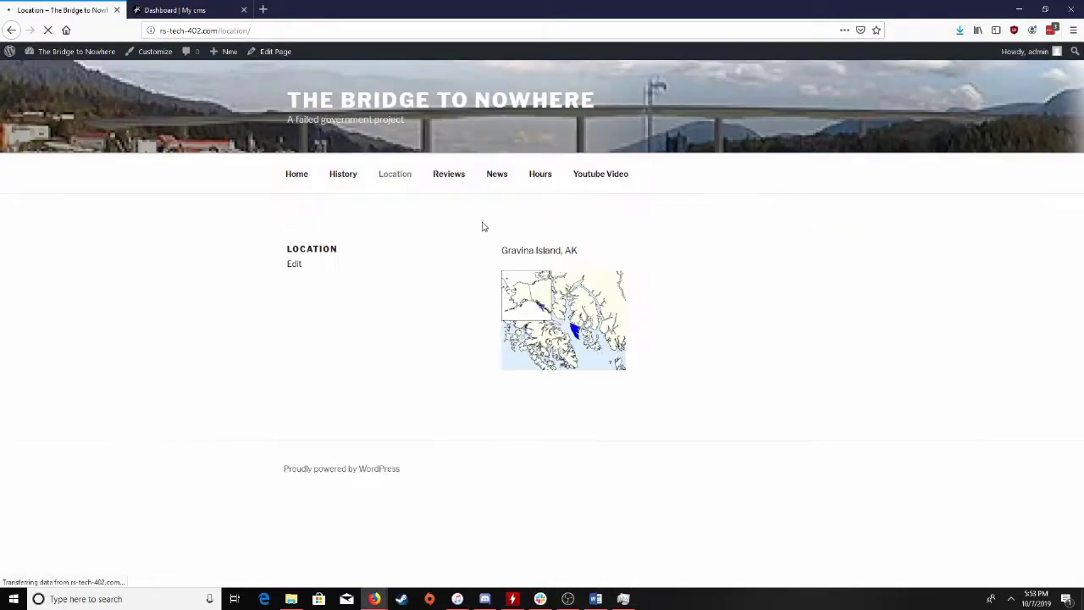
{"action": "left_click", "coordinate": [540, 185]}
{"action": "left_click", "coordinate": [606, 185]}
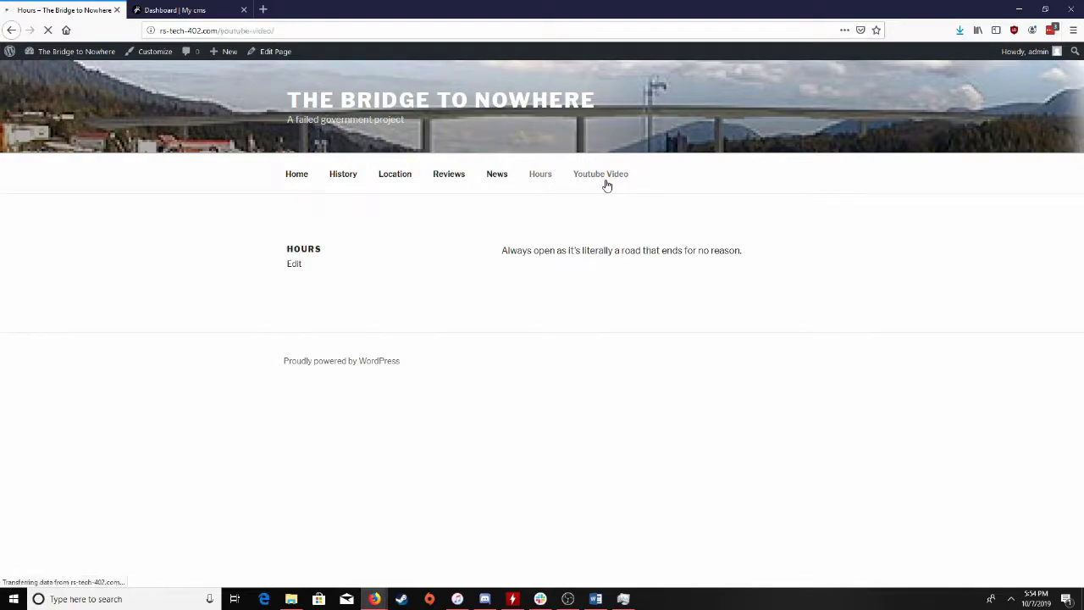
{"action": "left_click", "coordinate": [252, 60]}
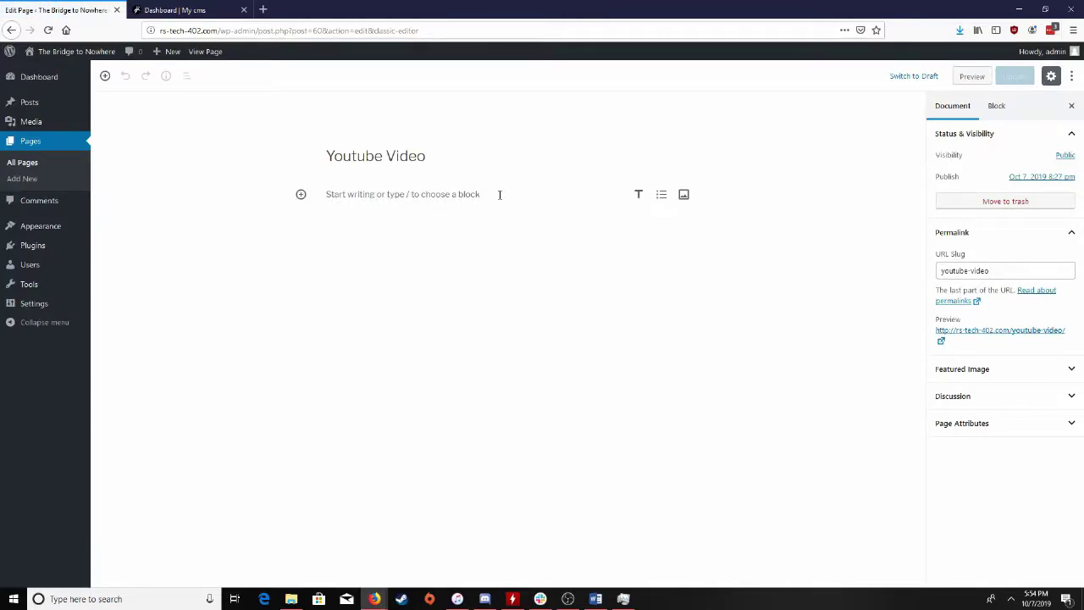
- Try out 'Text' and 'Test' paragraphs below the title, reorder them, then erase them
{"action": "left_click", "coordinate": [416, 193]}
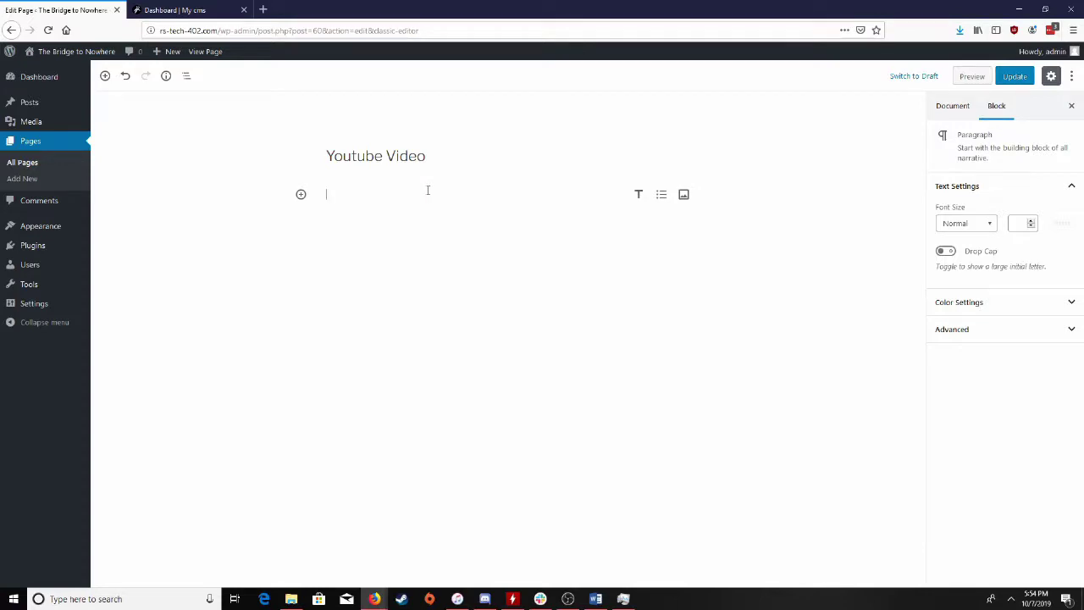
{"action": "type", "text": "Test"}
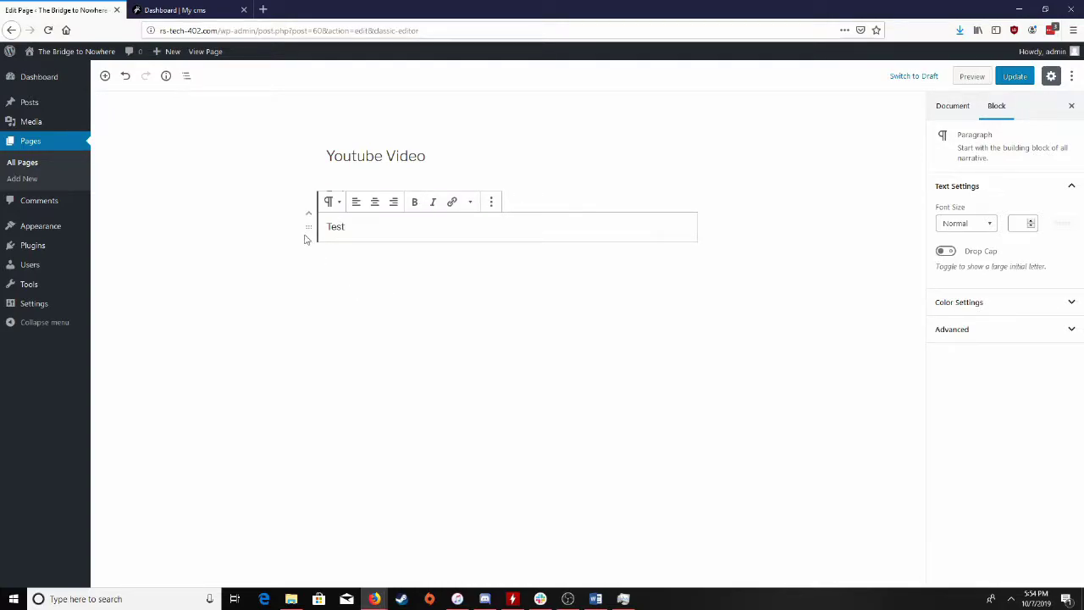
{"action": "left_click", "coordinate": [309, 219]}
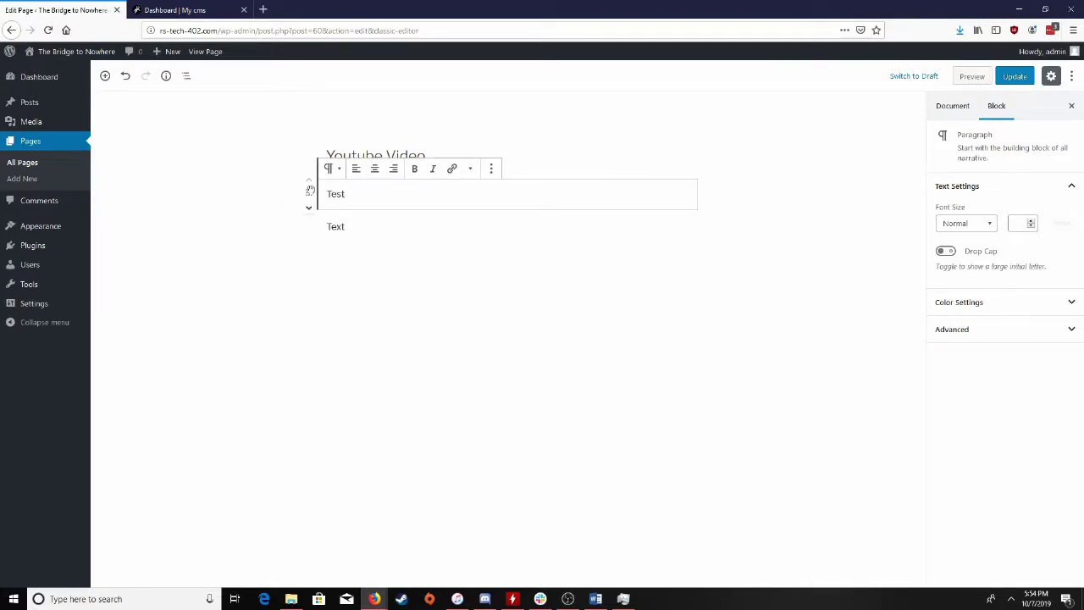
{"action": "left_click", "coordinate": [310, 213]}
{"action": "left_click", "coordinate": [310, 213]}
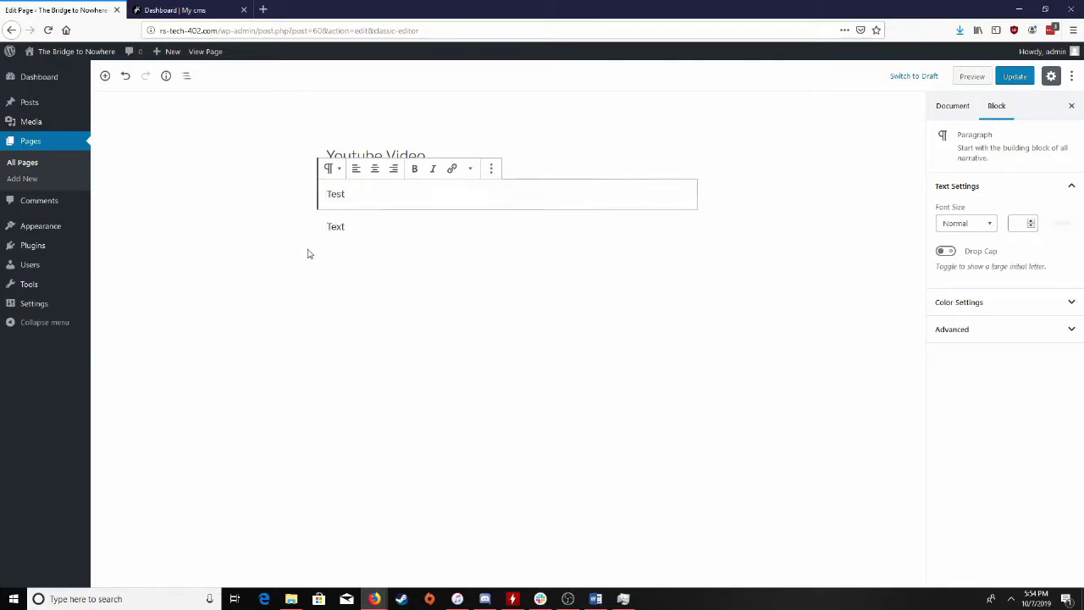
{"action": "left_click", "coordinate": [310, 209]}
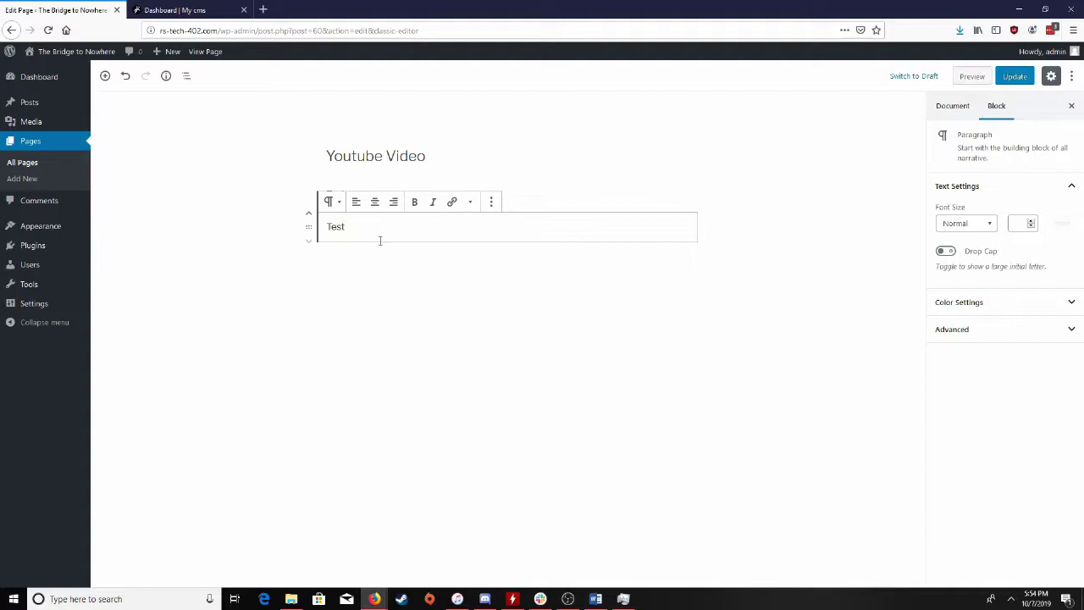
{"action": "key", "text": "Escape"}
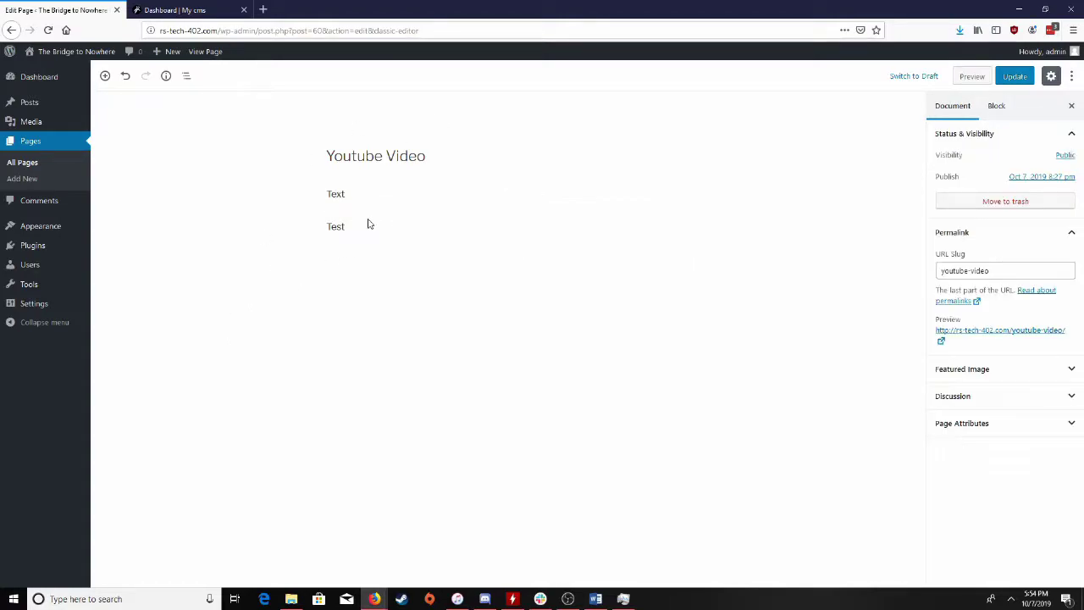
{"action": "left_click", "coordinate": [356, 226]}
{"action": "key", "text": "BackSpace"}
{"action": "key", "text": "BackSpace"}
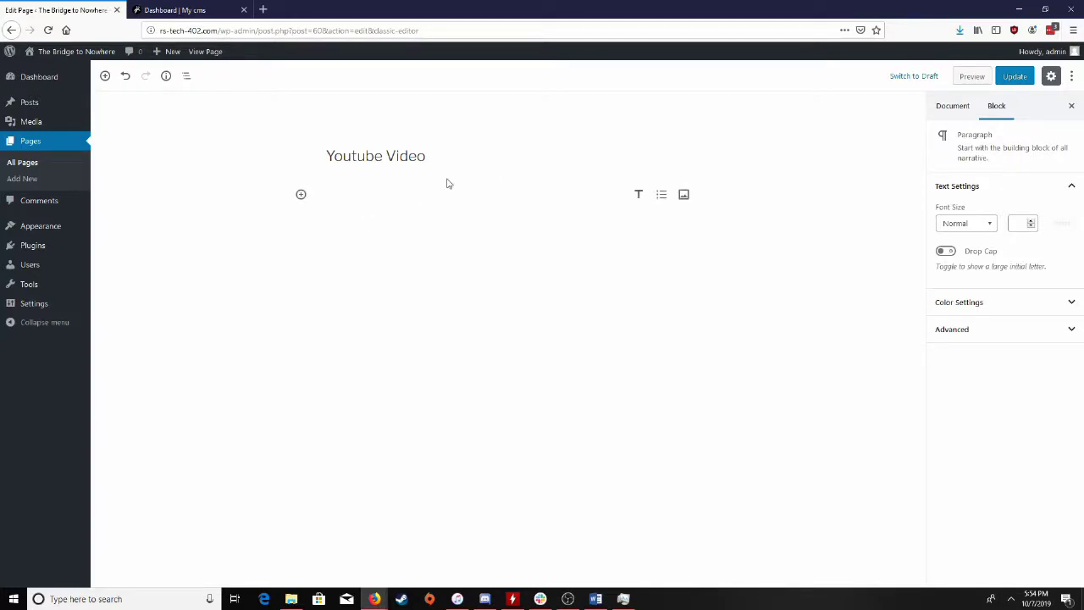
- Insert the ah,yes image from the Media Library as an Image block
{"action": "left_click", "coordinate": [684, 194]}
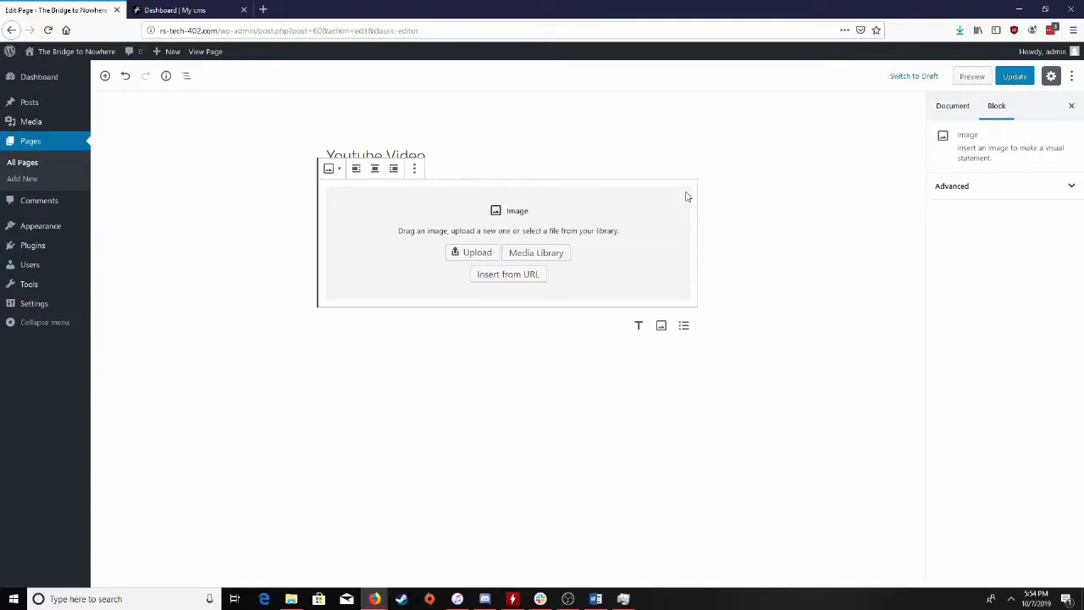
{"action": "left_click", "coordinate": [516, 253]}
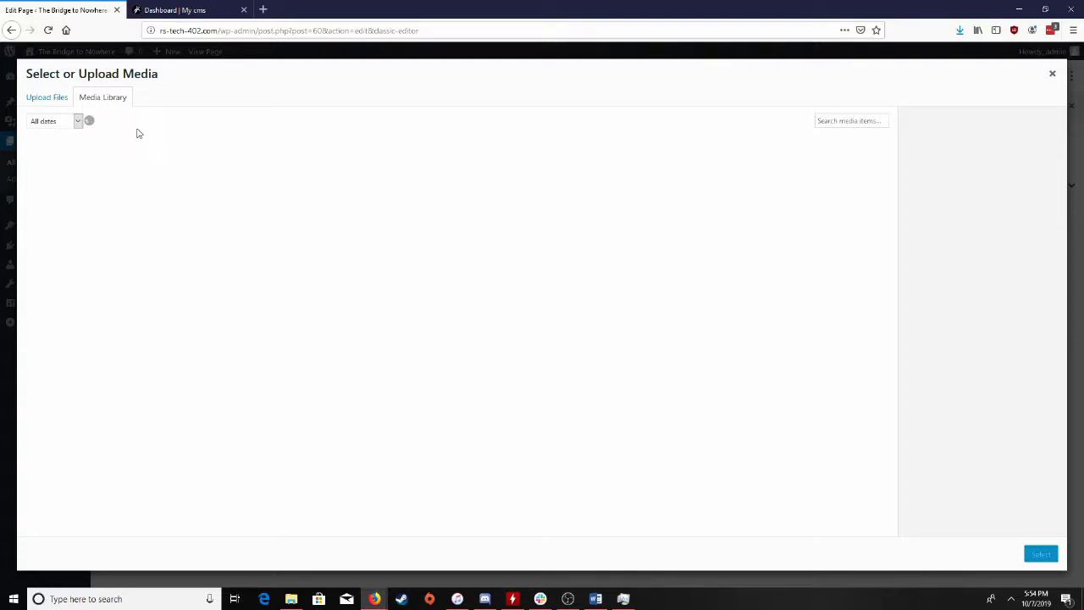
{"action": "left_click", "coordinate": [49, 191]}
{"action": "left_click", "coordinate": [1052, 559]}
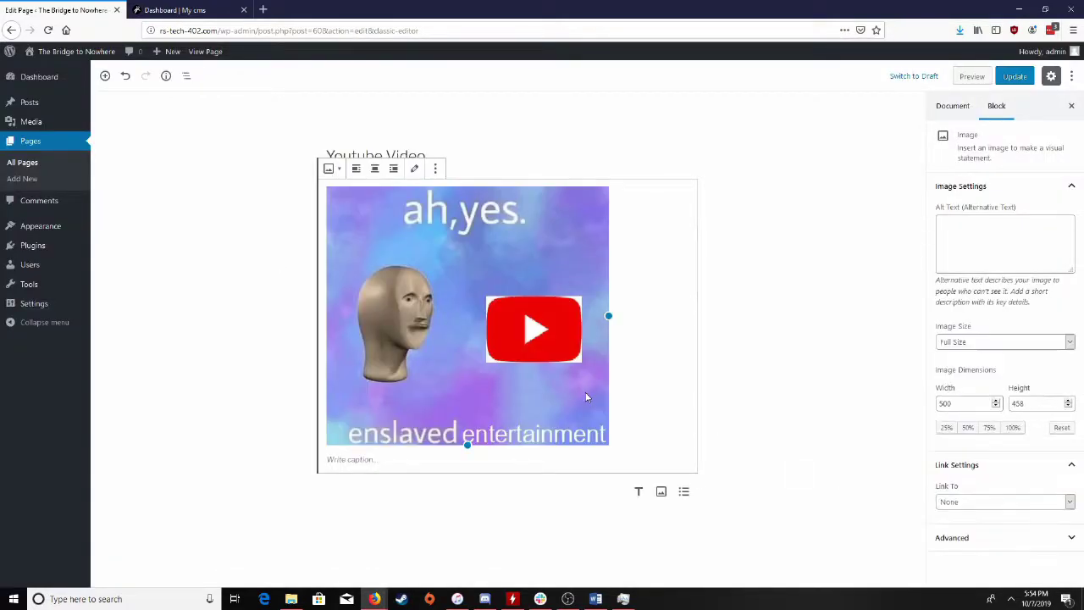
- Update the Youtube Video page and view the published result
{"action": "left_click", "coordinate": [746, 358]}
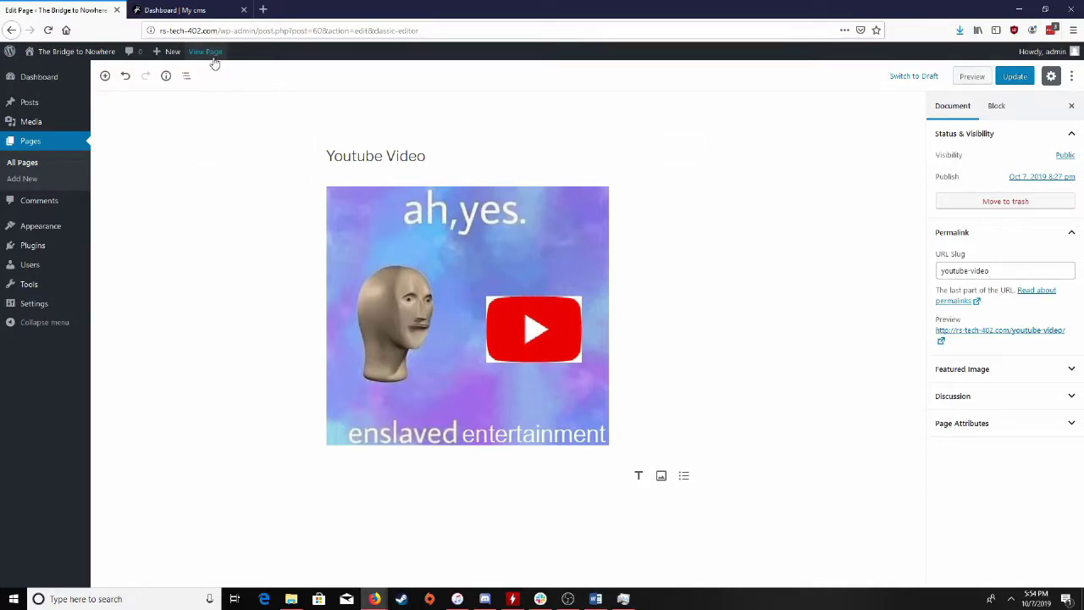
{"action": "left_click", "coordinate": [1014, 77]}
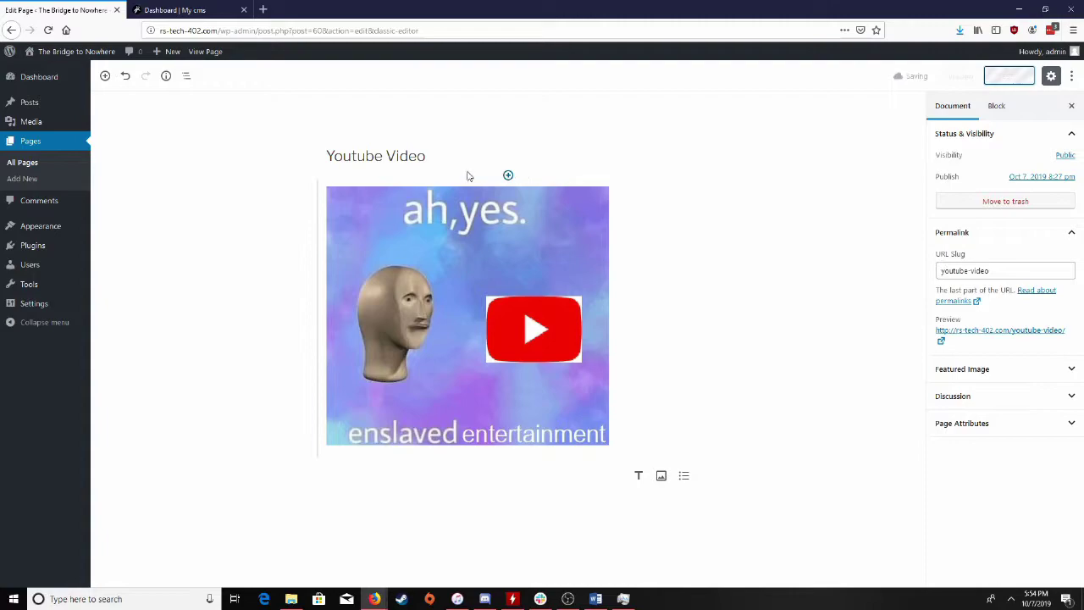
{"action": "left_click", "coordinate": [208, 52]}
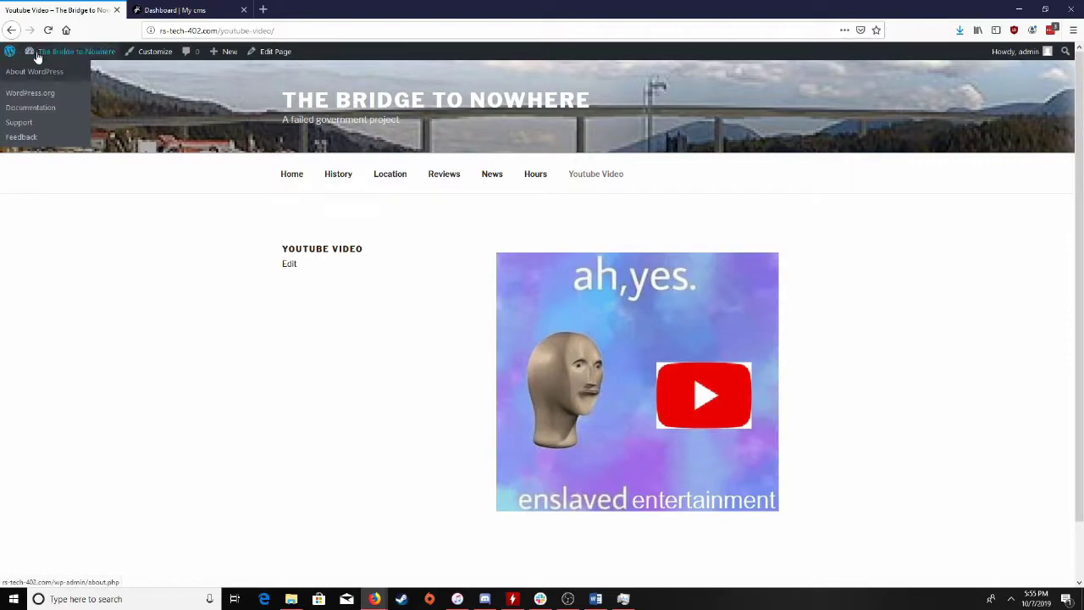
- Return to the admin Dashboard and head to All Pages under Pages
{"action": "mouse_move", "coordinate": [84, 59]}
{"action": "mouse_move", "coordinate": [9, 51]}
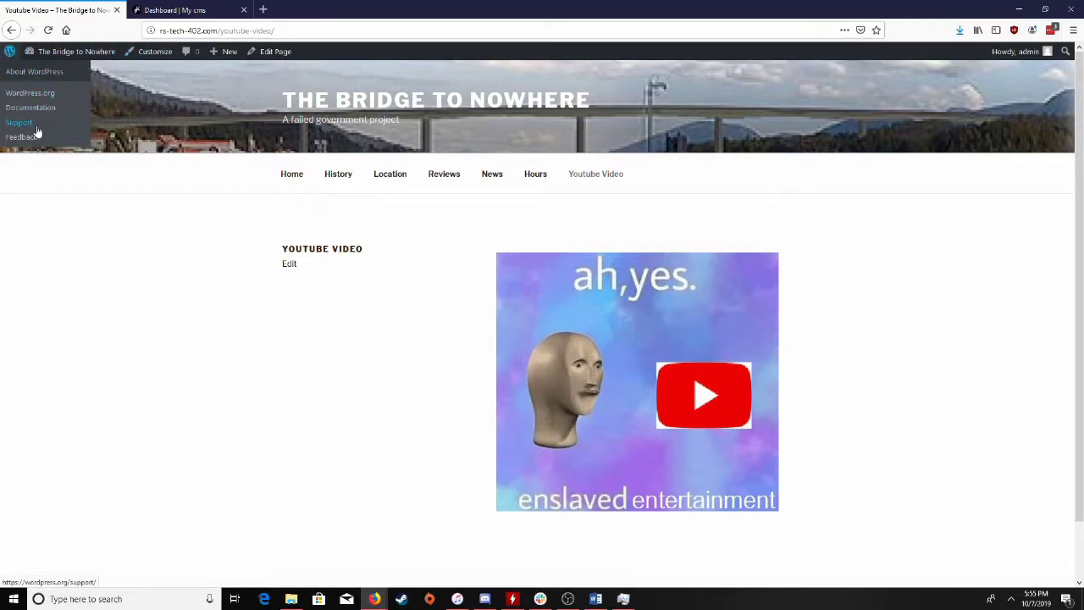
{"action": "left_click", "coordinate": [58, 72]}
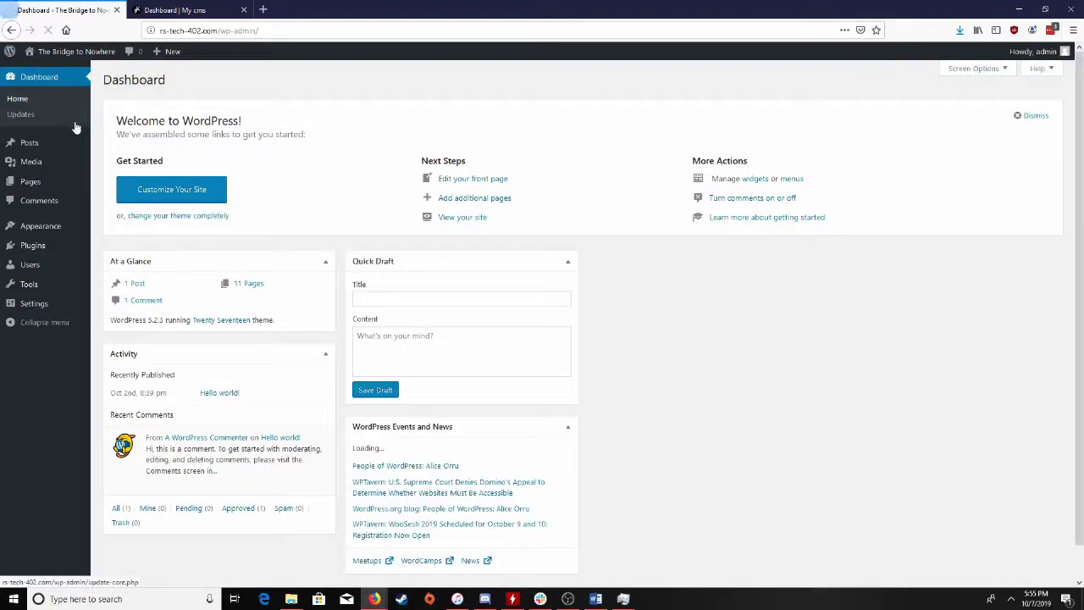
{"action": "mouse_move", "coordinate": [37, 162]}
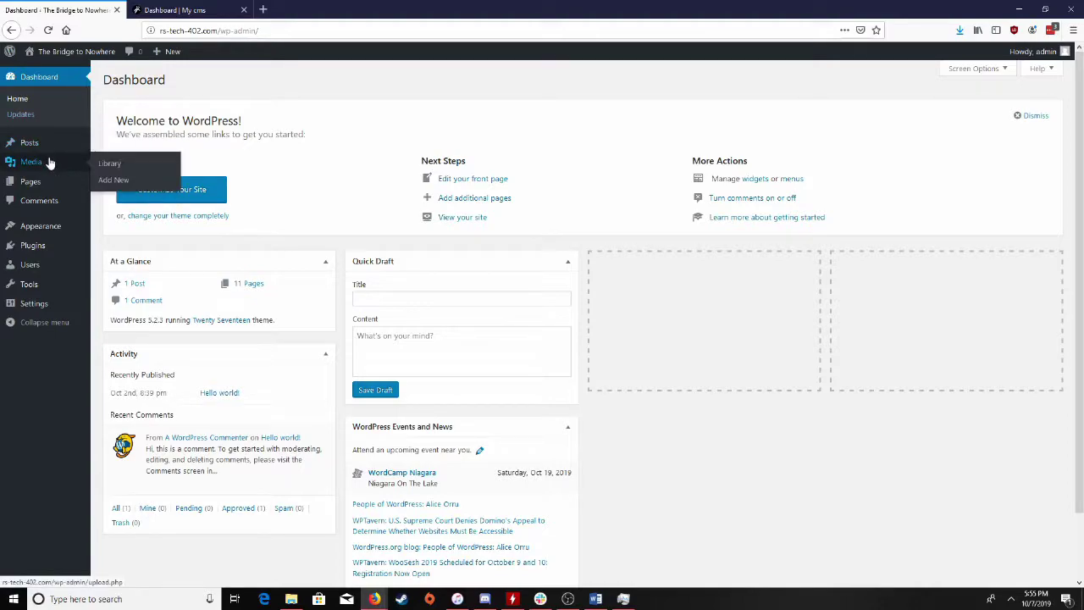
{"action": "mouse_move", "coordinate": [40, 183]}
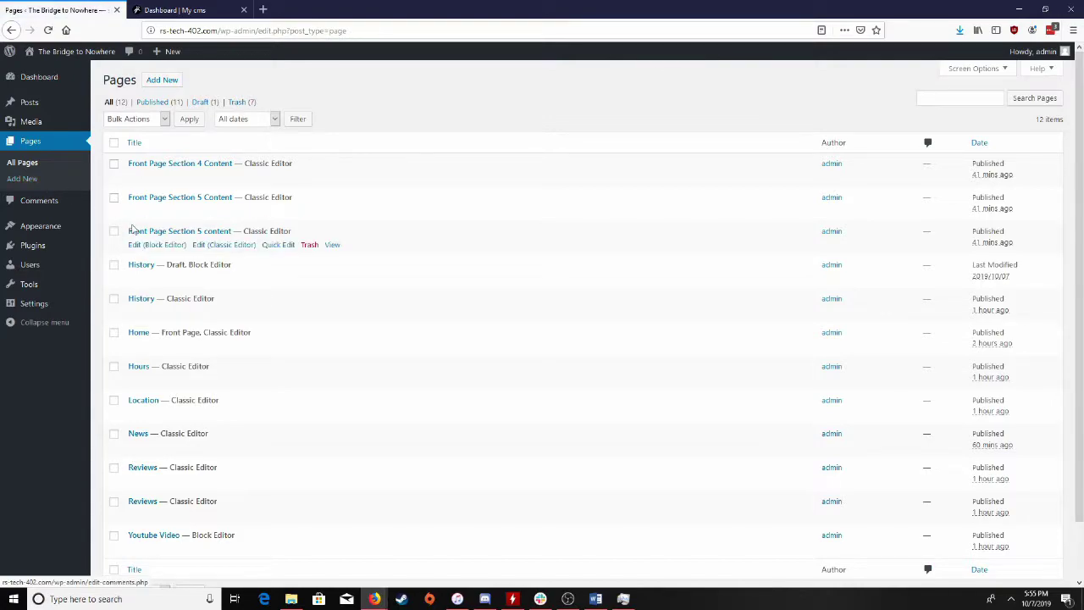
- Open the Youtube Video page with Edit (Classic Editor) from the pages list
{"action": "scroll", "coordinate": [133, 241], "scroll_direction": "down", "scroll_amount": 1}
{"action": "scroll", "coordinate": [133, 240], "scroll_direction": "down", "scroll_amount": 1}
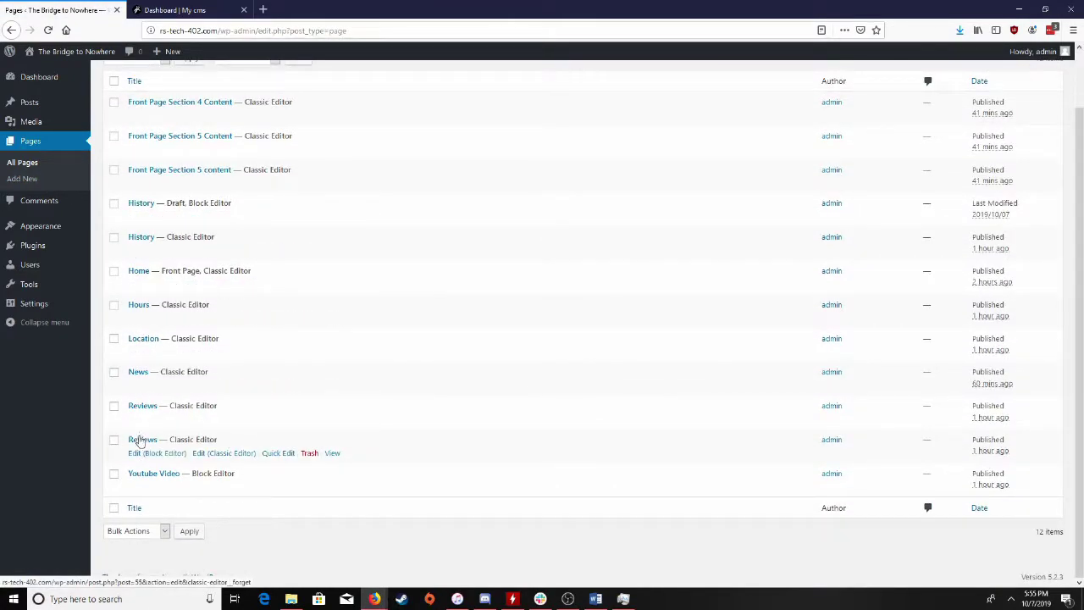
{"action": "left_click", "coordinate": [151, 474]}
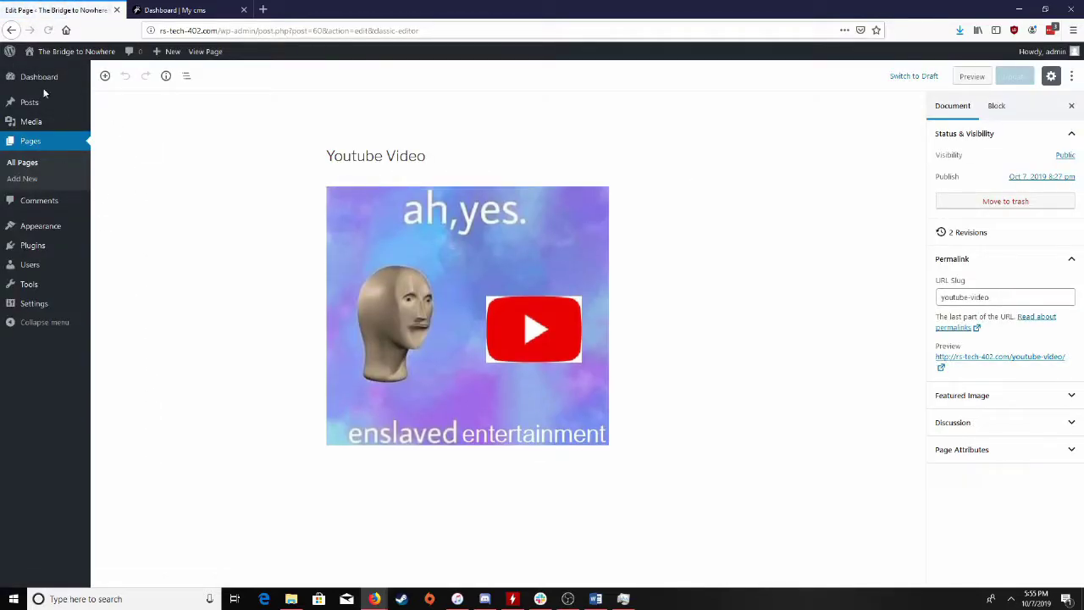
{"action": "key", "text": "alt+Left"}
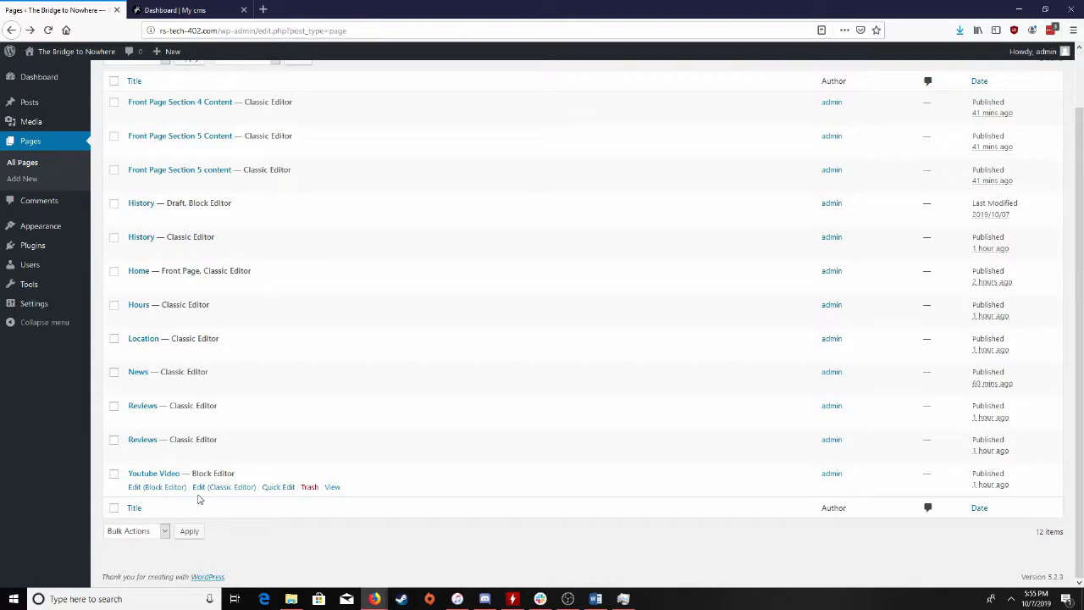
{"action": "left_click", "coordinate": [220, 488]}
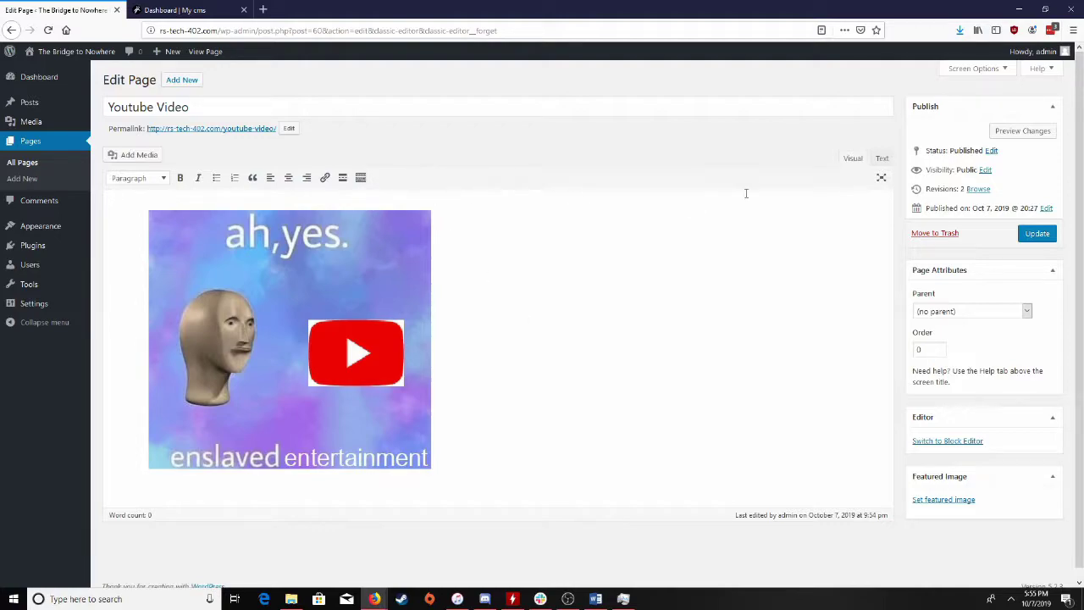
- Inspect the ah,yes image's HTML in the Text view, return to Visual, then switch to Grav
{"action": "left_click", "coordinate": [889, 164]}
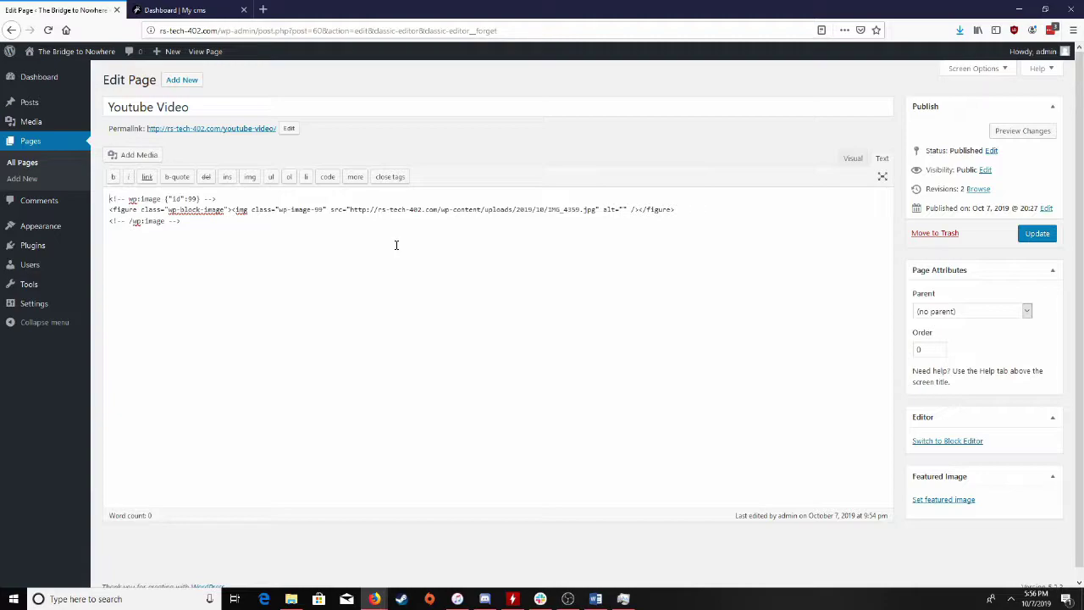
{"action": "left_click", "coordinate": [852, 159]}
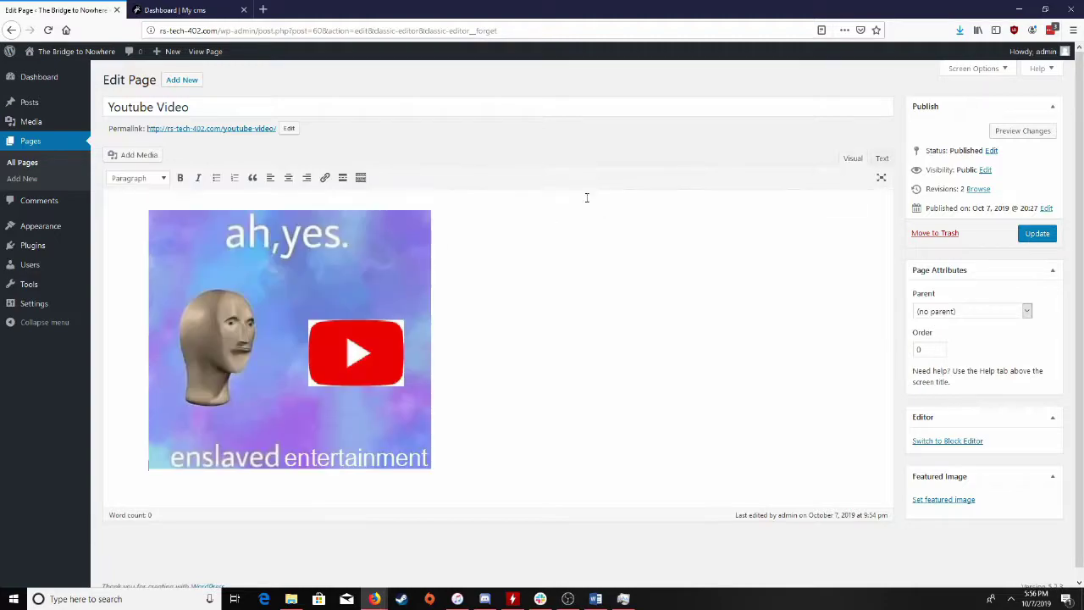
{"action": "left_click", "coordinate": [169, 10]}
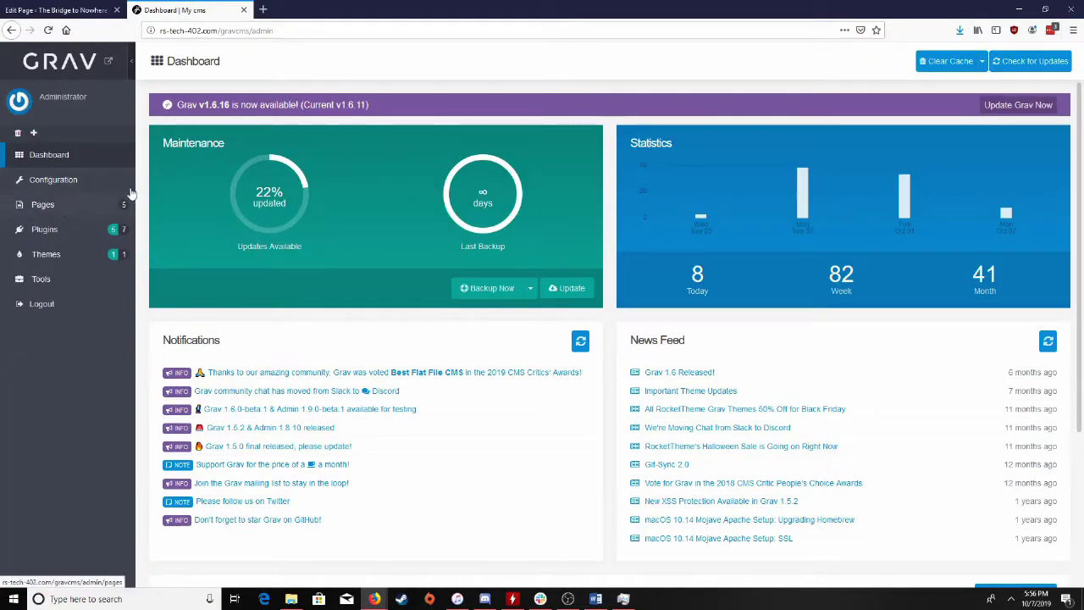
- Select the Management page from Grav's Pages list
{"action": "left_click", "coordinate": [78, 204]}
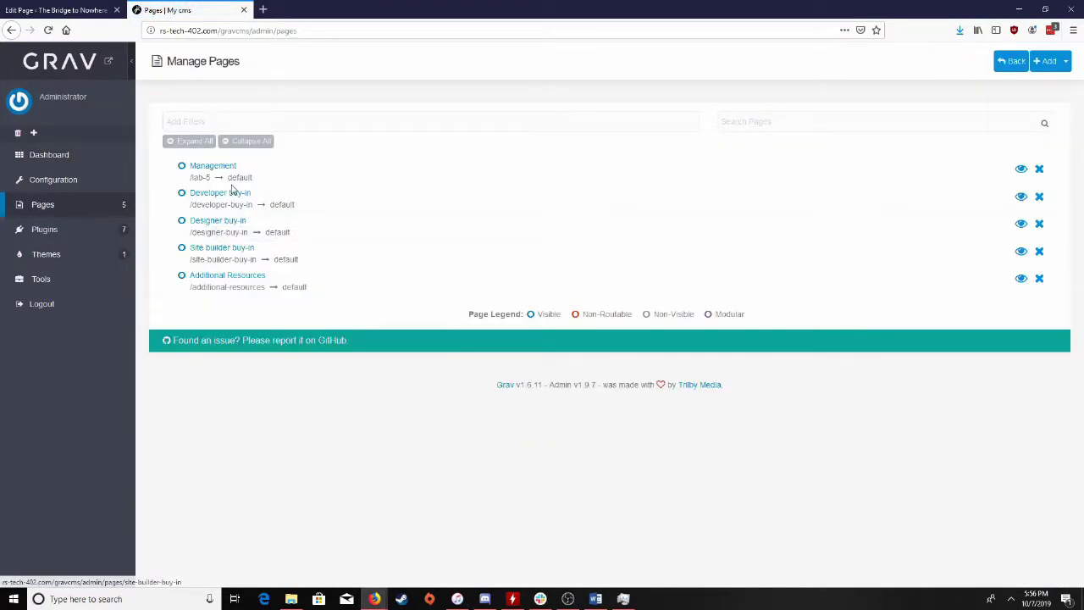
{"action": "left_click", "coordinate": [213, 170]}
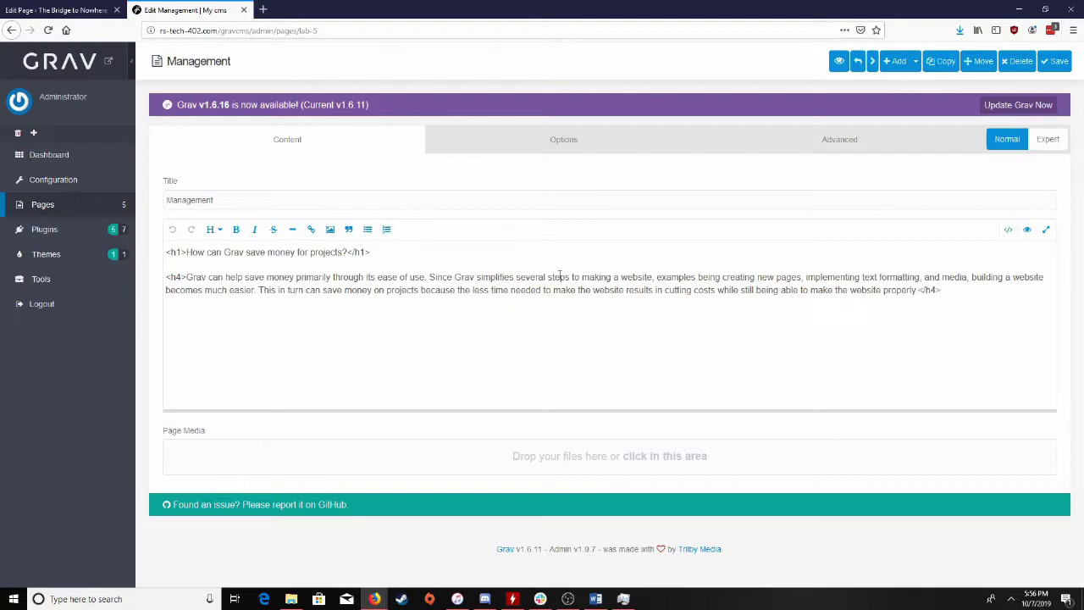
- Add a '||| Text' line after the </h4> paragraph and preview the rendered content
{"action": "left_click", "coordinate": [962, 311]}
{"action": "key", "text": "Return"}
{"action": "type", "text": "III Text"}
{"action": "left_click", "coordinate": [1026, 239]}
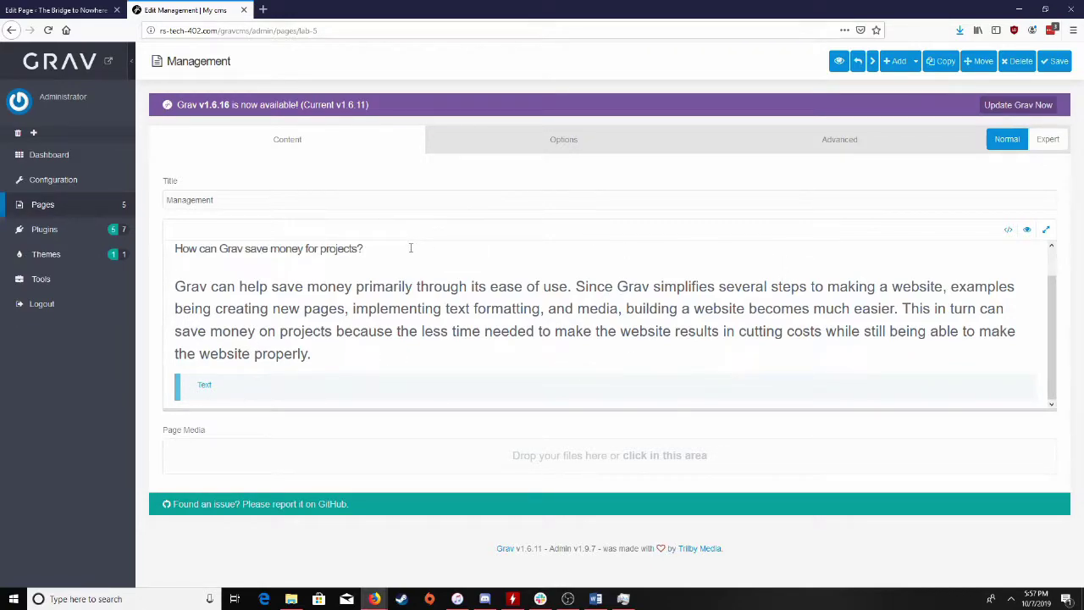
{"action": "scroll", "coordinate": [260, 347], "scroll_direction": "up", "scroll_amount": 2}
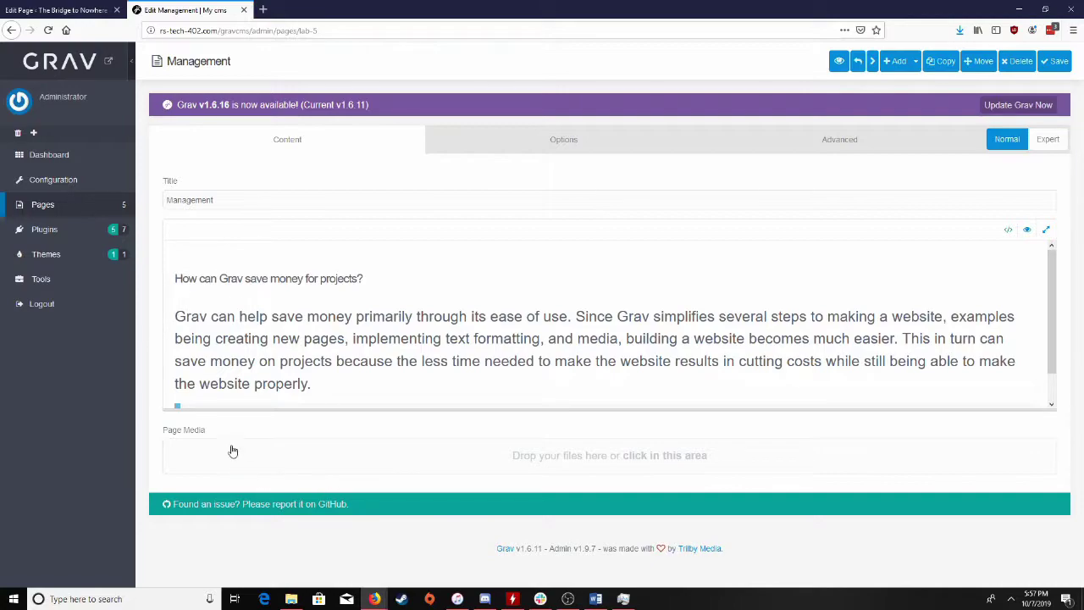
{"action": "scroll", "coordinate": [183, 350], "scroll_direction": "down", "scroll_amount": 1}
{"action": "scroll", "coordinate": [183, 350], "scroll_direction": "up", "scroll_amount": 1}
- Switch back to the 'Edit Page - The Bridge to Nowhere' browser tab
{"action": "left_click", "coordinate": [49, 11]}
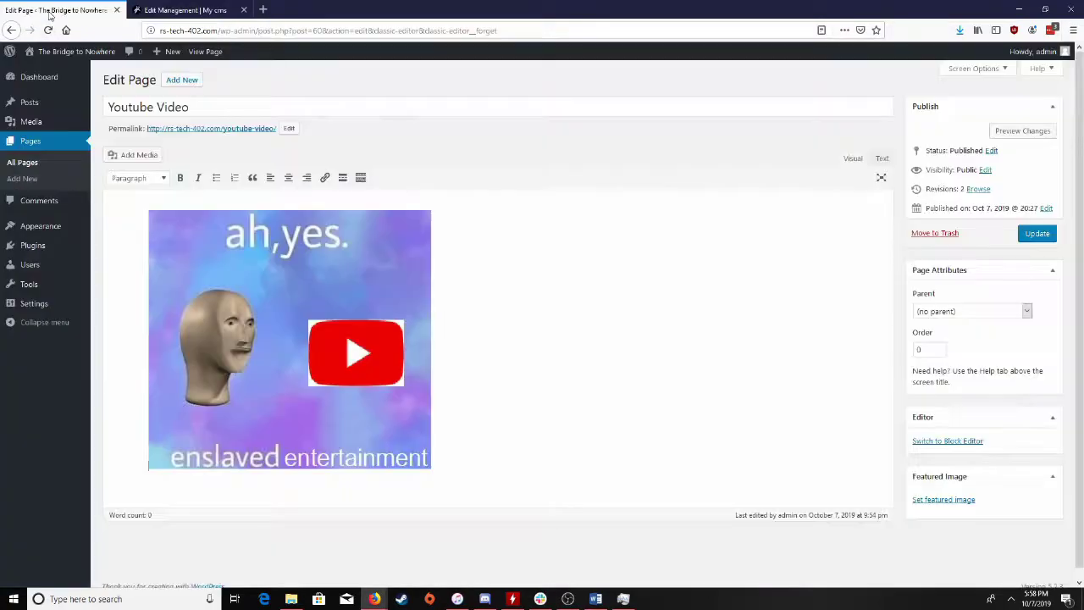